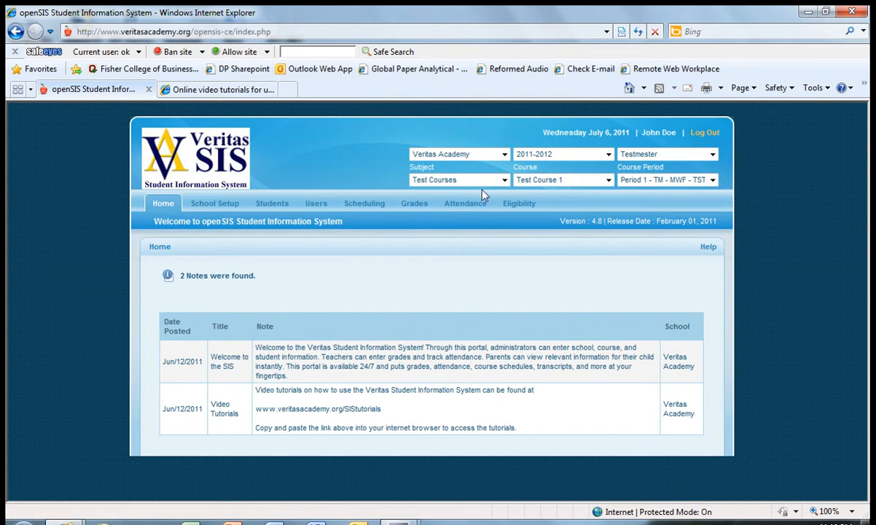
Step: Open the gradebook's assignments and start a new assignment under the Extra Credit assignment type
{"action": "left_click", "coordinate": [414, 204]}
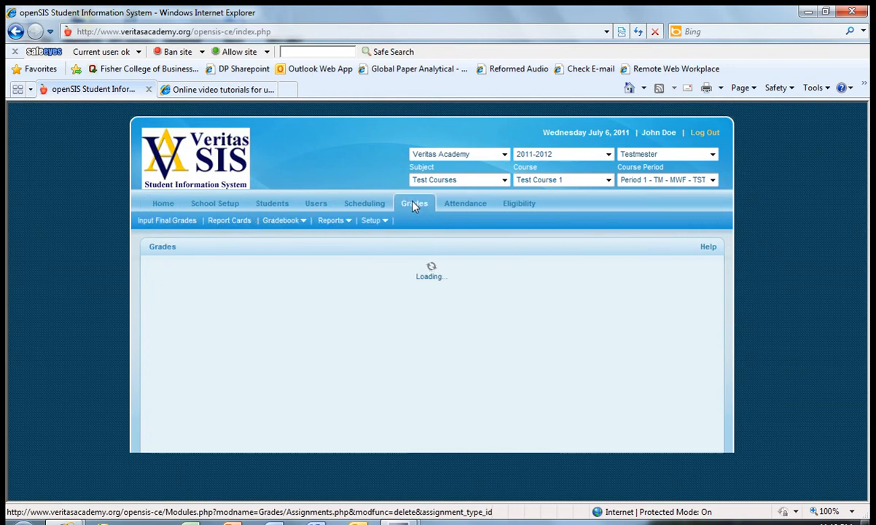
{"action": "mouse_move", "coordinate": [297, 226]}
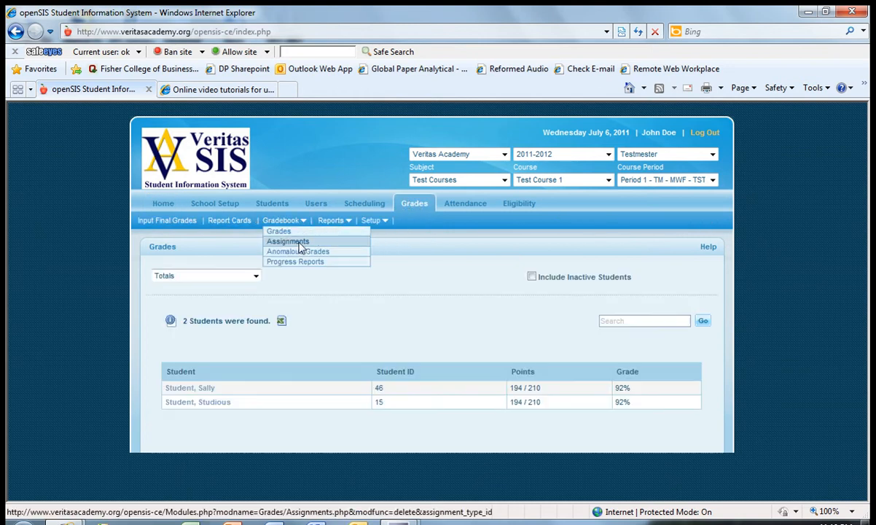
{"action": "left_click", "coordinate": [296, 241]}
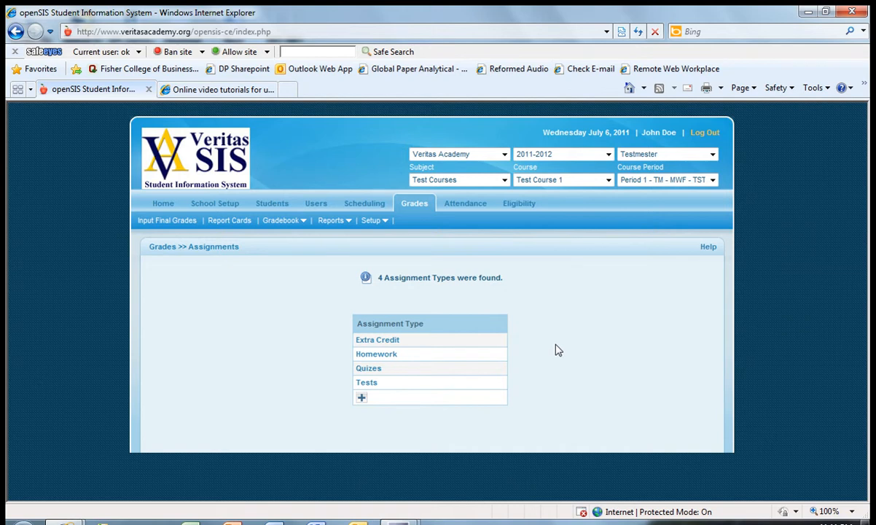
{"action": "left_click", "coordinate": [388, 343]}
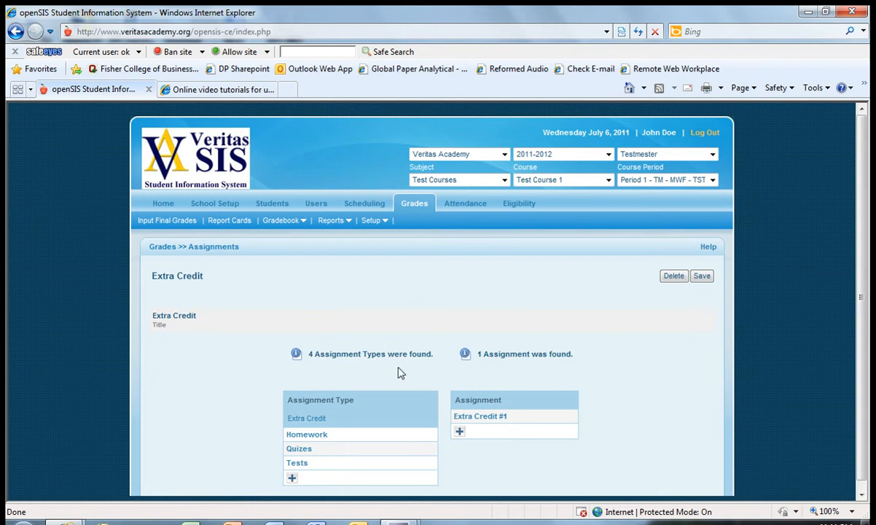
{"action": "scroll", "coordinate": [731, 337], "scroll_direction": "down", "scroll_amount": 1}
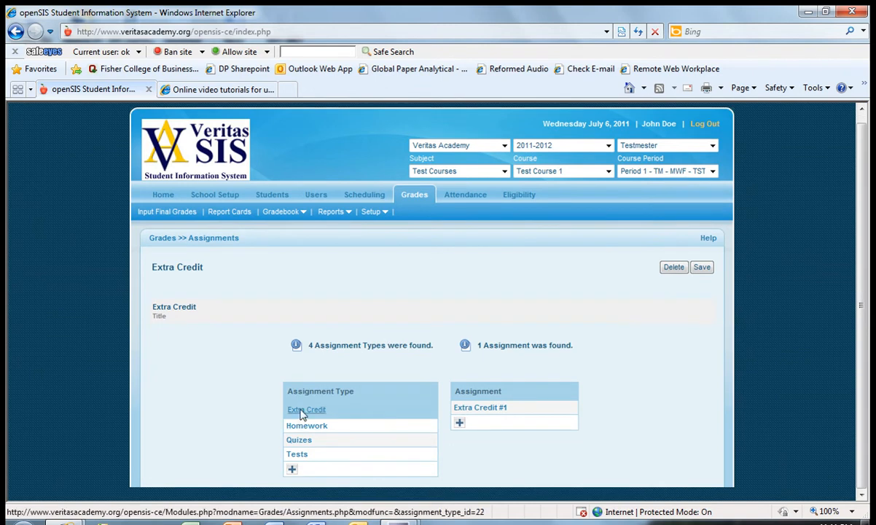
{"action": "left_click", "coordinate": [458, 425]}
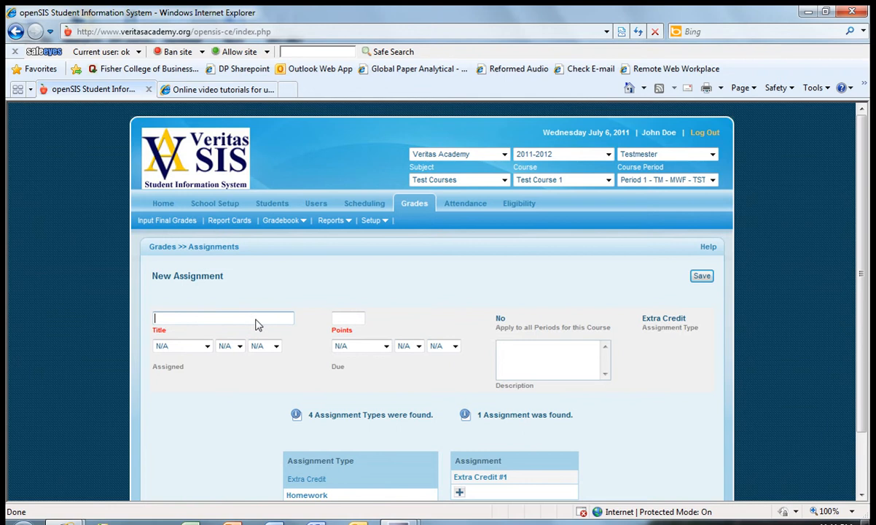
Step: Title the new assignment "Extra Credit Paper" and set its points to 0
{"action": "left_click", "coordinate": [256, 318]}
{"action": "type", "text": "Ex"}
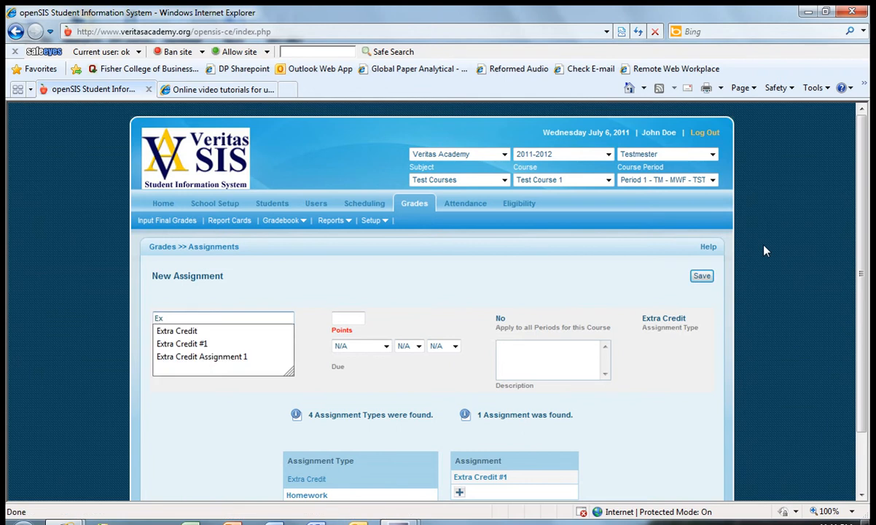
{"action": "type", "text": "tra Credit Pa"}
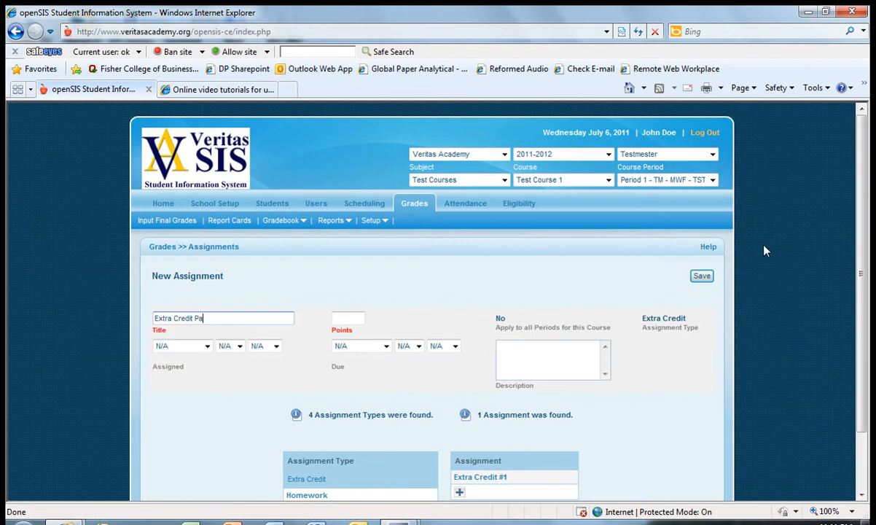
{"action": "type", "text": "per"}
{"action": "left_click", "coordinate": [361, 320]}
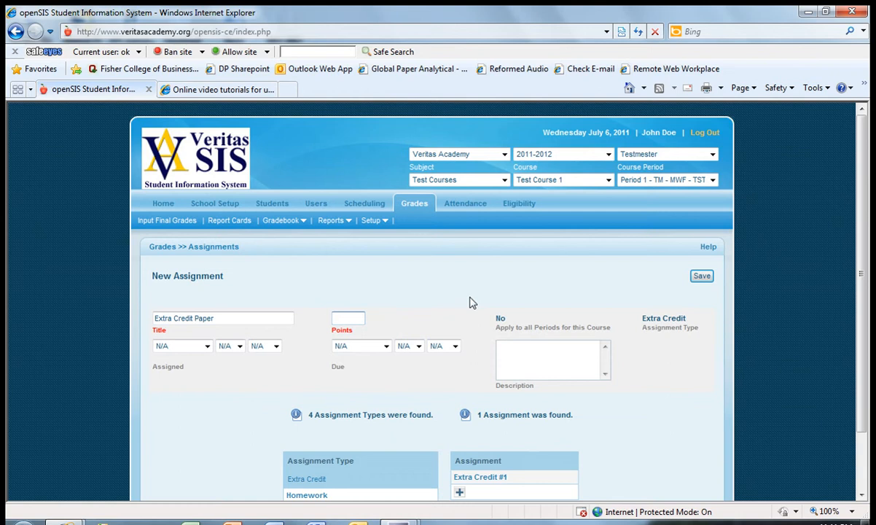
{"action": "type", "text": "0"}
Step: Set the assignment's due date to July 5, 2011
{"action": "left_click", "coordinate": [386, 346]}
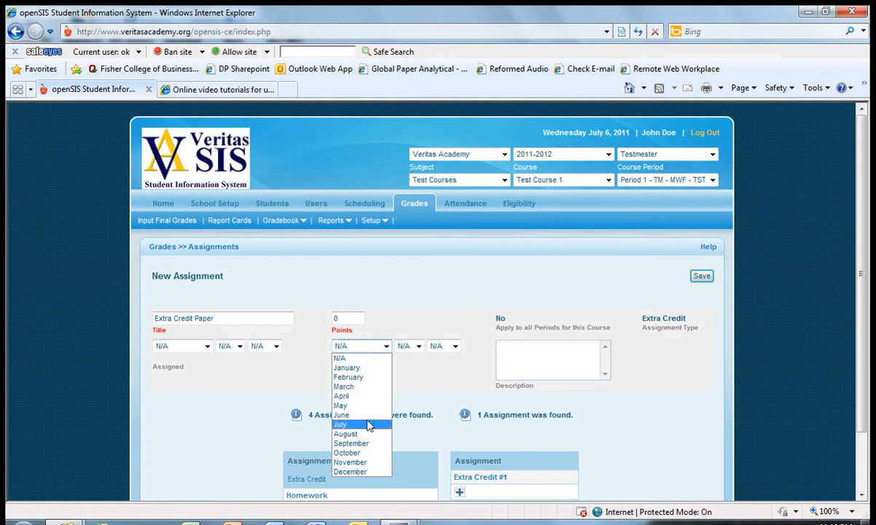
{"action": "left_click", "coordinate": [364, 425]}
{"action": "left_click", "coordinate": [418, 346]}
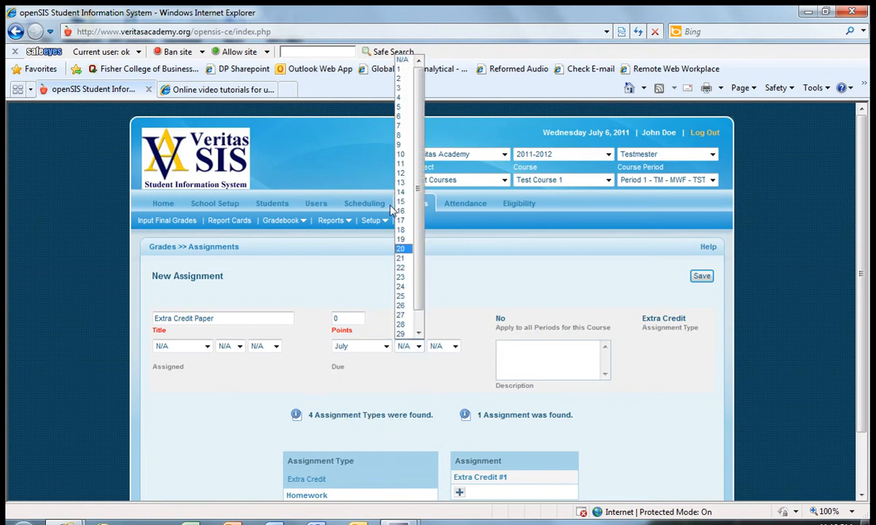
{"action": "left_click", "coordinate": [403, 109]}
{"action": "left_click", "coordinate": [454, 346]}
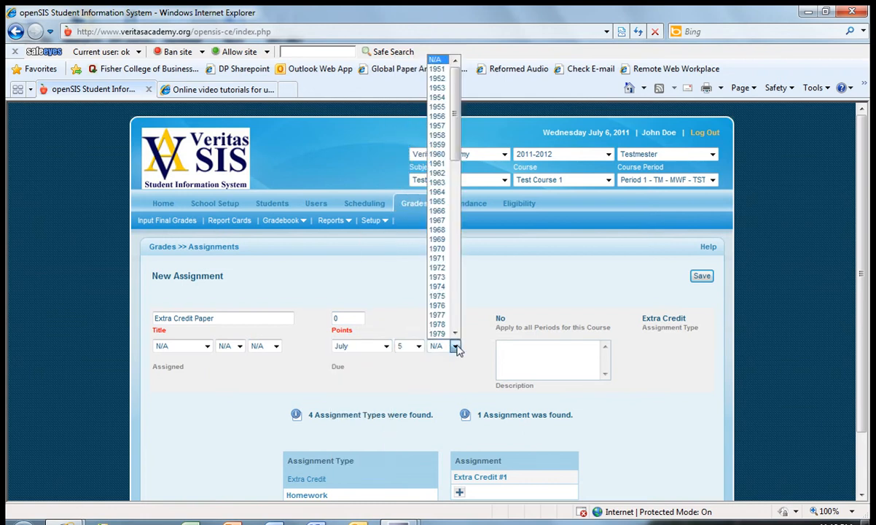
{"action": "left_click_drag", "start_coordinate": [457, 144], "coordinate": [455, 330]}
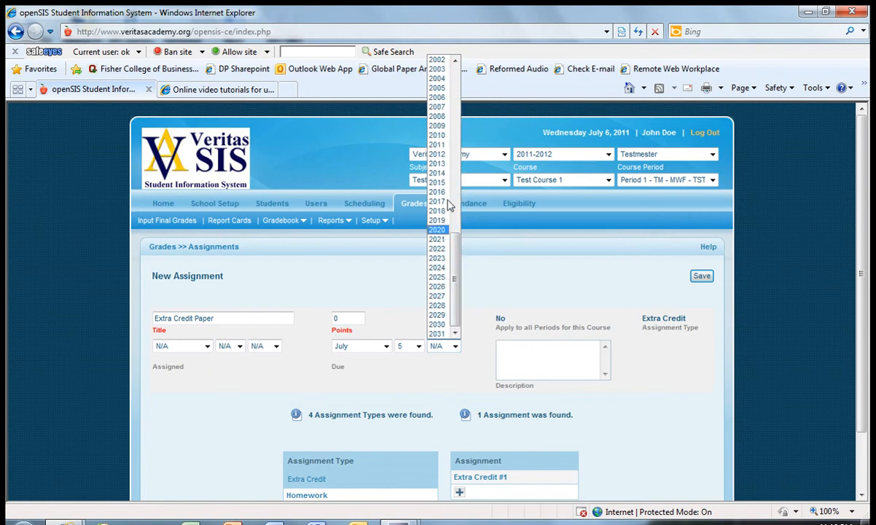
{"action": "left_click", "coordinate": [438, 145]}
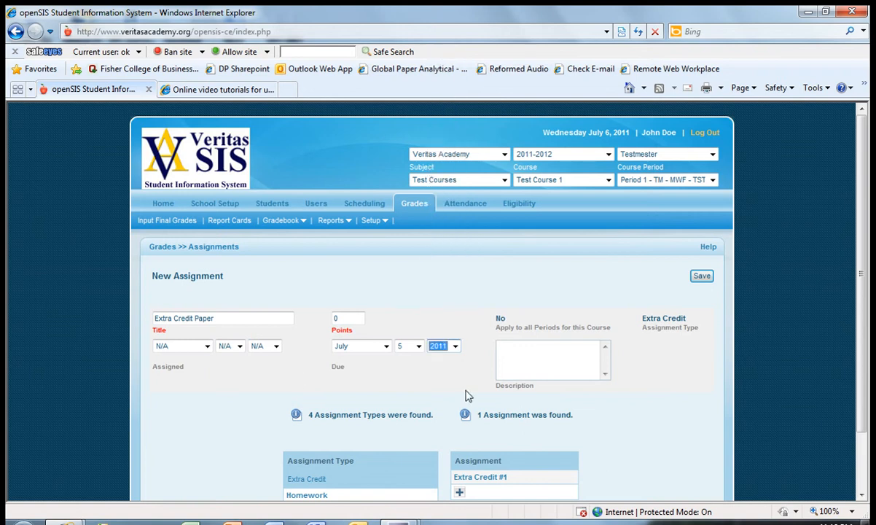
Step: Enter the description "This is an extra credit, optional paper." and save the assignment
{"action": "left_click", "coordinate": [532, 352]}
{"action": "type", "text": "This is a"}
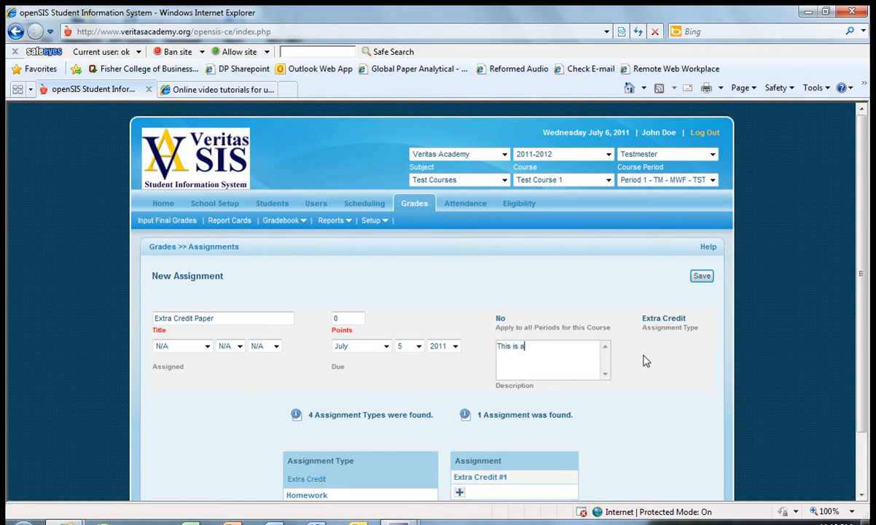
{"action": "type", "text": "n extra credit, optional pa"}
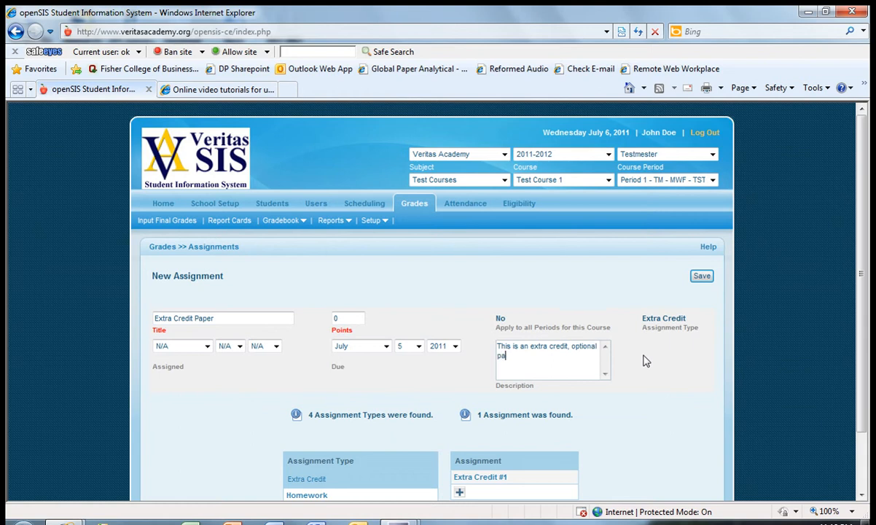
{"action": "type", "text": "per."}
{"action": "left_click", "coordinate": [701, 278]}
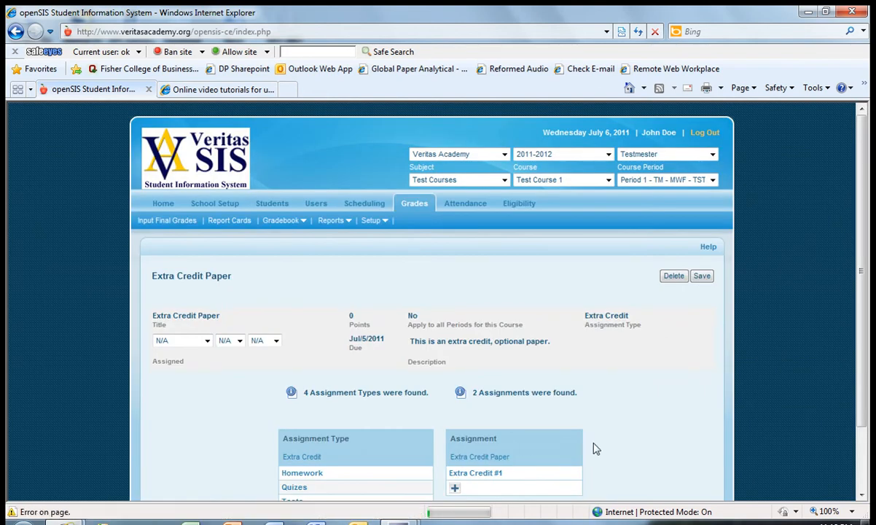
Step: Open the gradebook's grades and display the entries for the Extra Credit Paper assignment
{"action": "scroll", "coordinate": [535, 430], "scroll_direction": "down", "scroll_amount": 2}
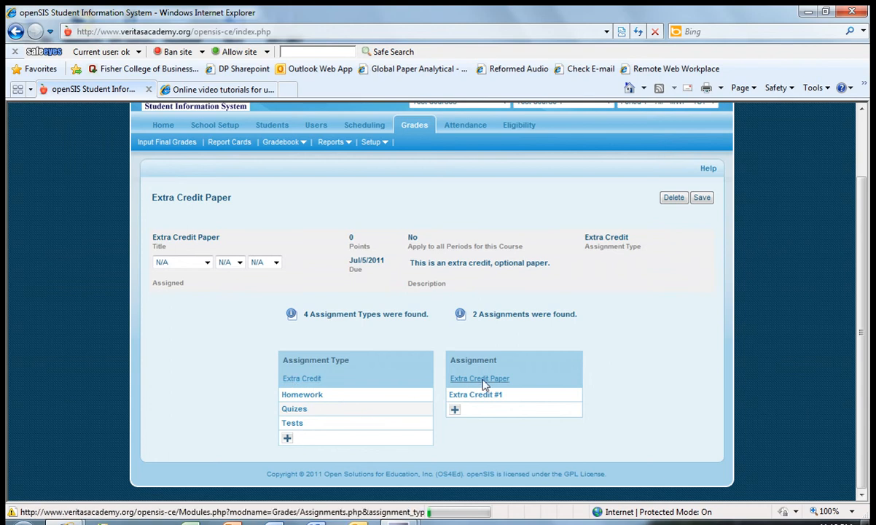
{"action": "scroll", "coordinate": [654, 362], "scroll_direction": "up", "scroll_amount": 2}
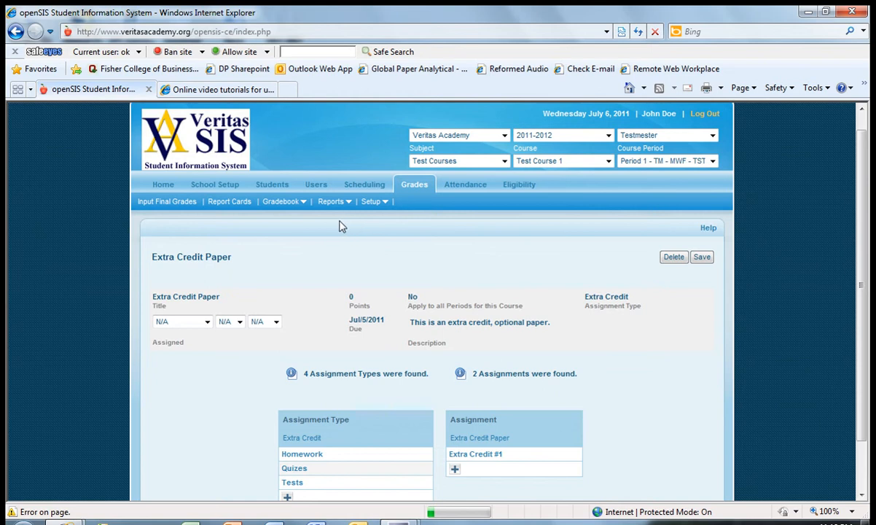
{"action": "left_click", "coordinate": [282, 203]}
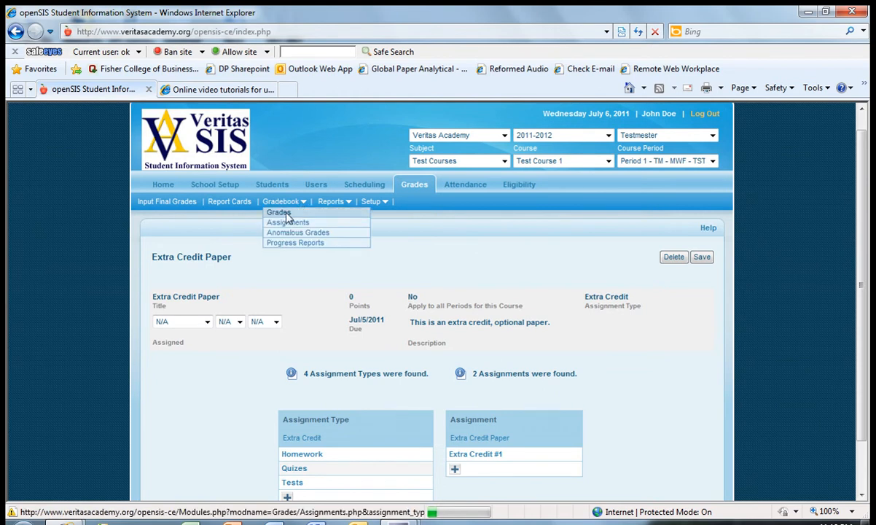
{"action": "left_click", "coordinate": [281, 212]}
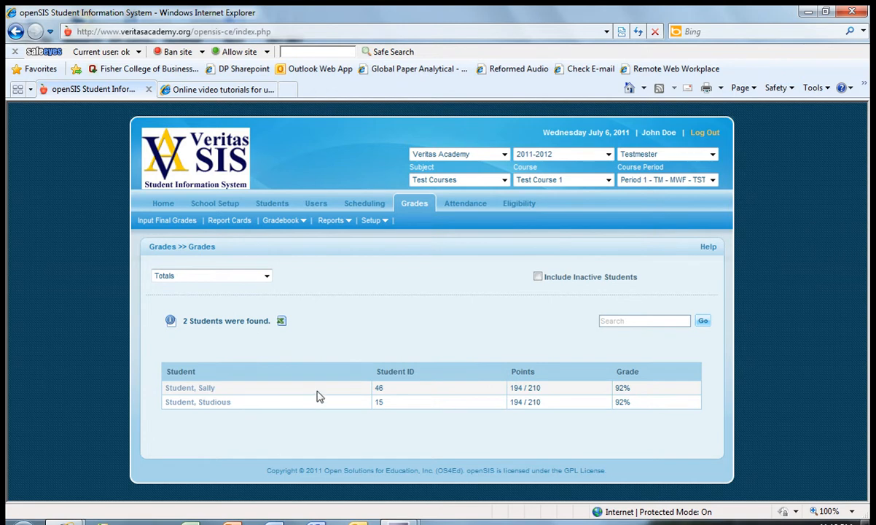
{"action": "left_click", "coordinate": [266, 281]}
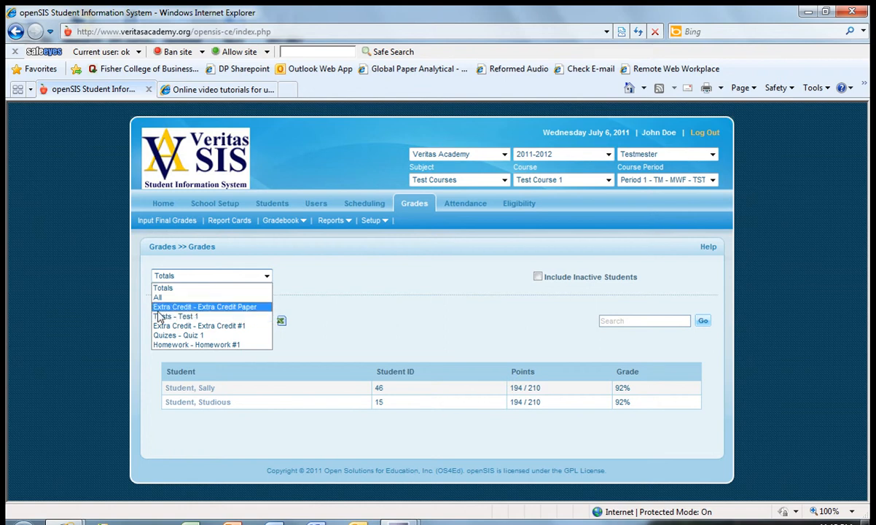
{"action": "left_click", "coordinate": [226, 307]}
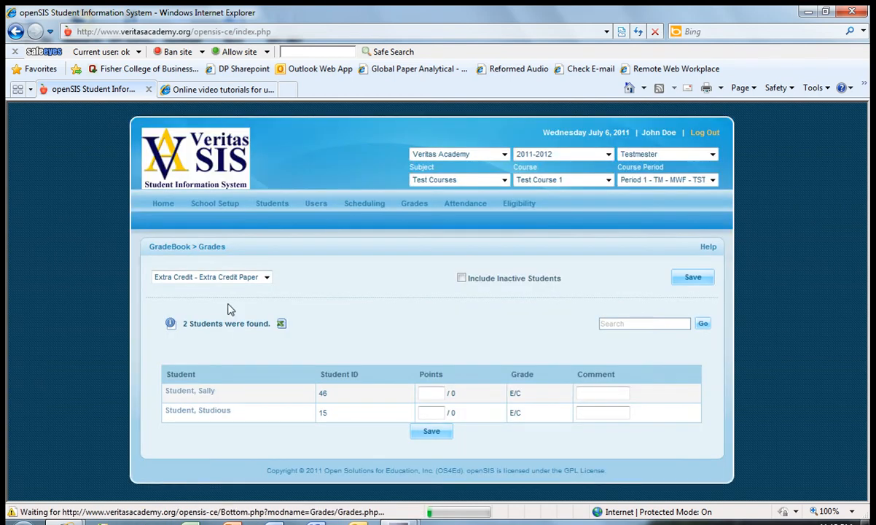
Step: Give the second listed student 10 points with the comment "Extra credit paper-excellent!" and save the grades
{"action": "left_click", "coordinate": [432, 396]}
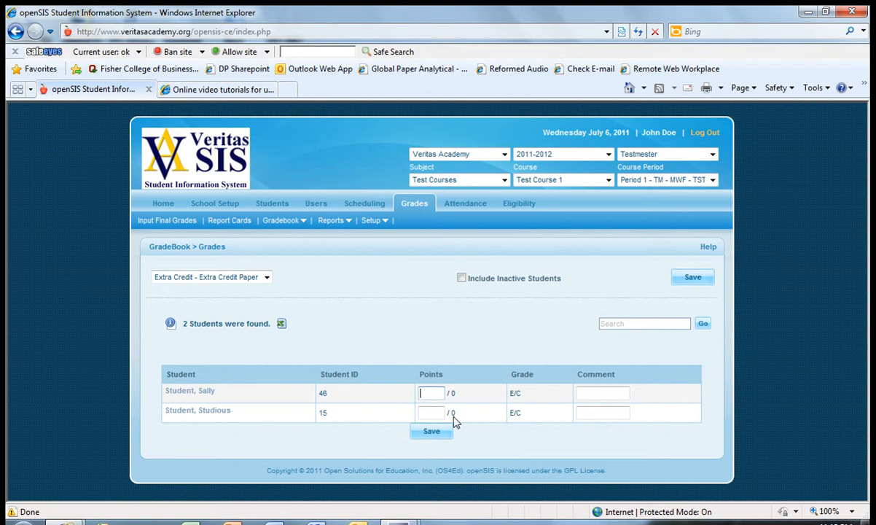
{"action": "left_click", "coordinate": [431, 413]}
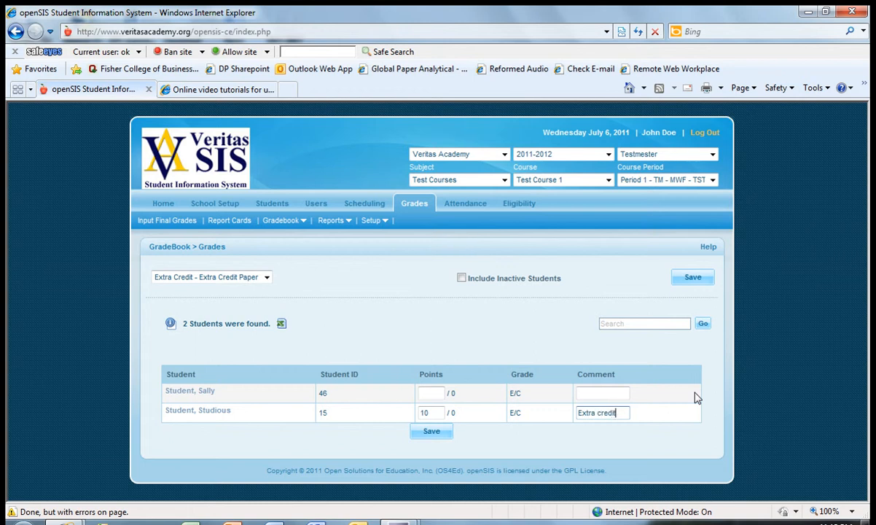
{"action": "type", "text": "paper-excellent!"}
{"action": "left_click", "coordinate": [438, 435]}
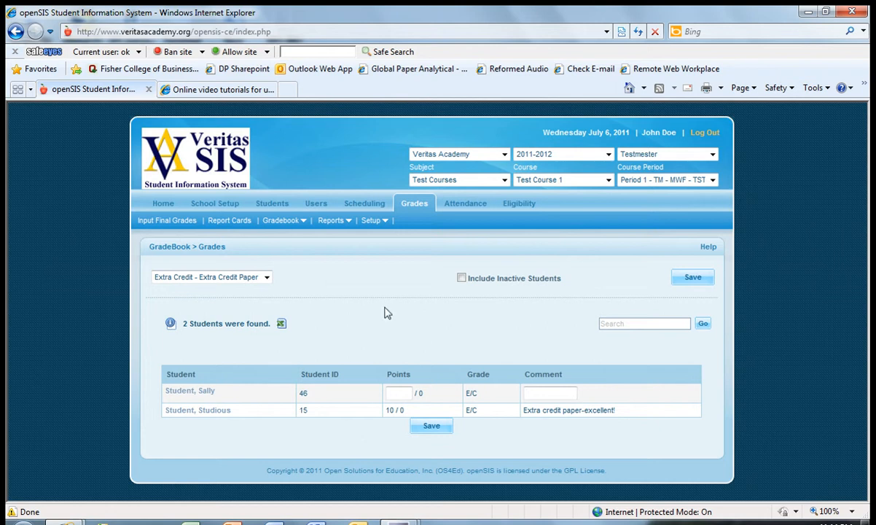
Step: Find all students in the gradebook's progress reports and create progress reports for both selected students
{"action": "mouse_move", "coordinate": [332, 222]}
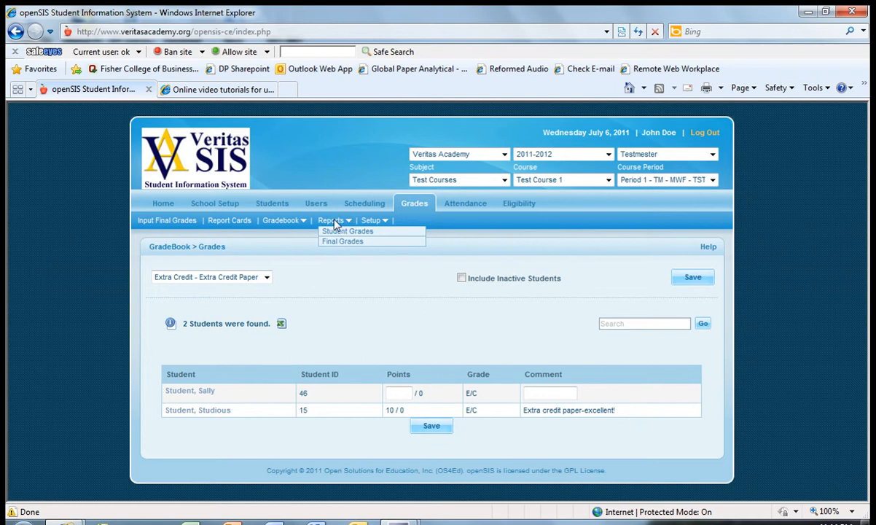
{"action": "mouse_move", "coordinate": [284, 221]}
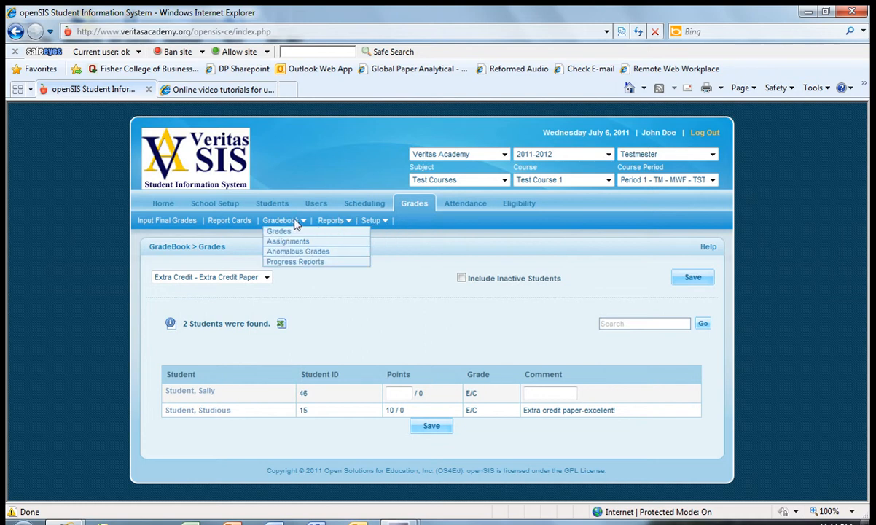
{"action": "left_click", "coordinate": [295, 262]}
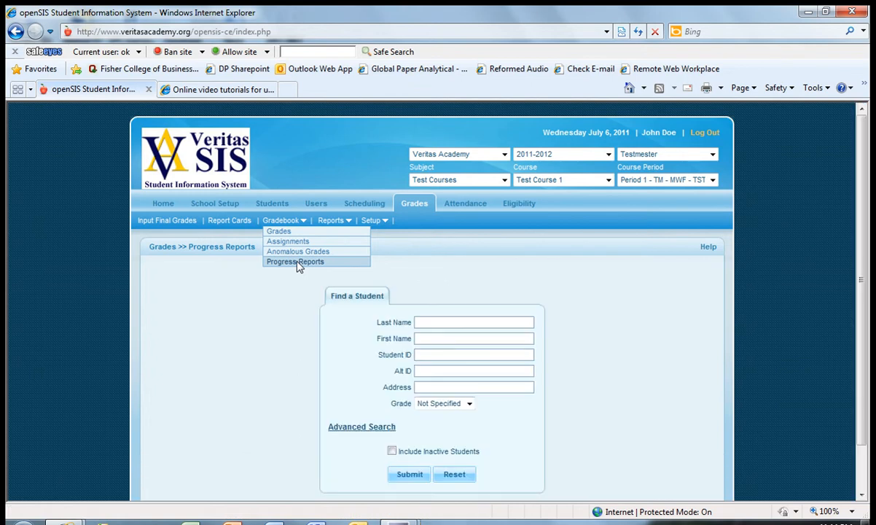
{"action": "left_click", "coordinate": [410, 475]}
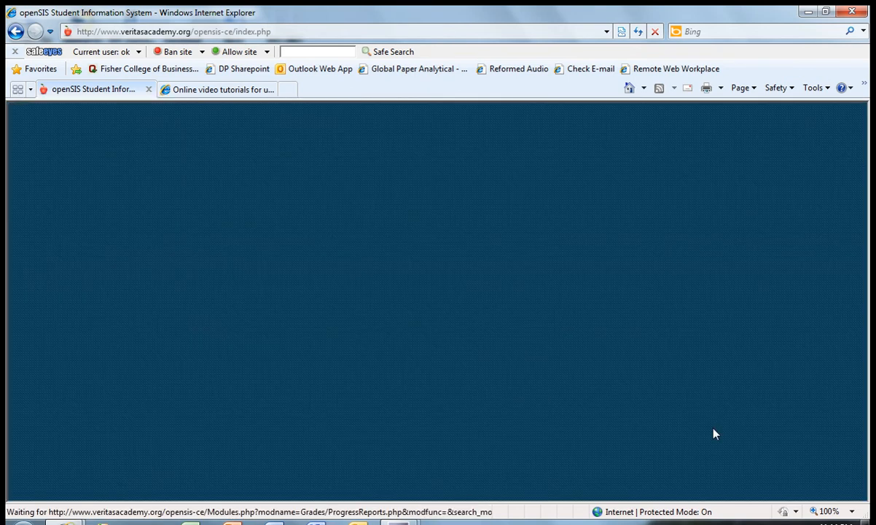
{"action": "scroll", "coordinate": [435, 463], "scroll_direction": "down", "scroll_amount": 2}
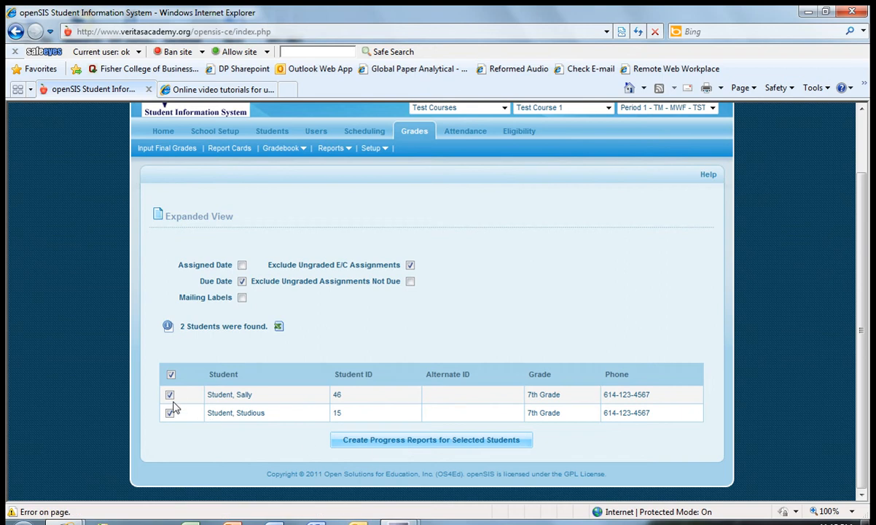
{"action": "left_click", "coordinate": [430, 445]}
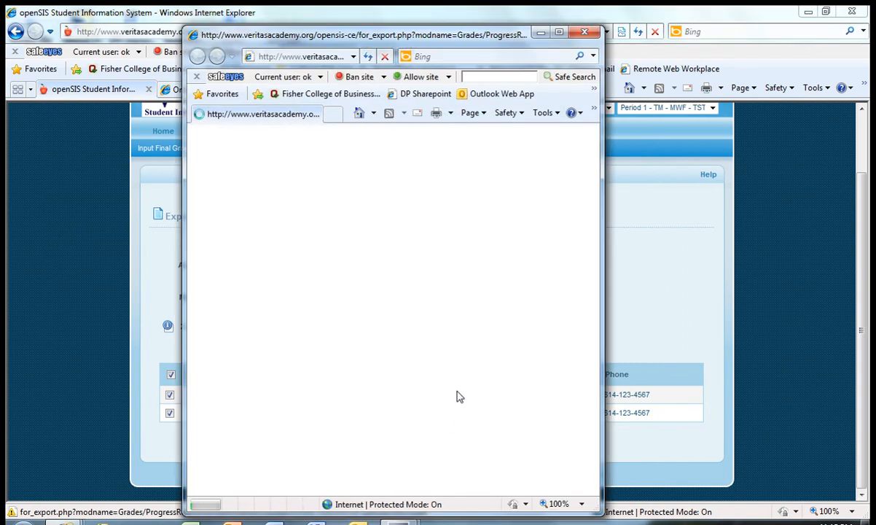
Step: Maximize the progress report window, review both students' assignment grades and totals, and close the report
{"action": "left_click", "coordinate": [559, 34]}
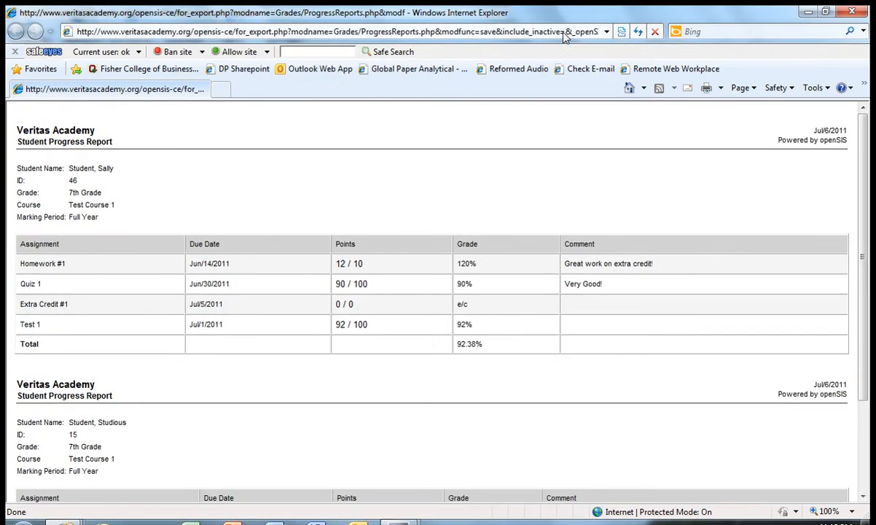
{"action": "scroll", "coordinate": [368, 145], "scroll_direction": "down", "scroll_amount": 3}
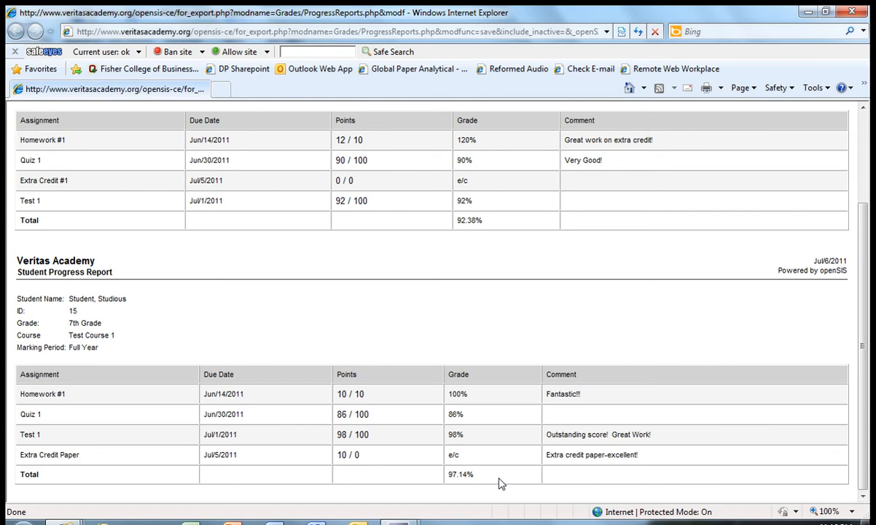
{"action": "scroll", "coordinate": [501, 482], "scroll_direction": "up", "scroll_amount": 3}
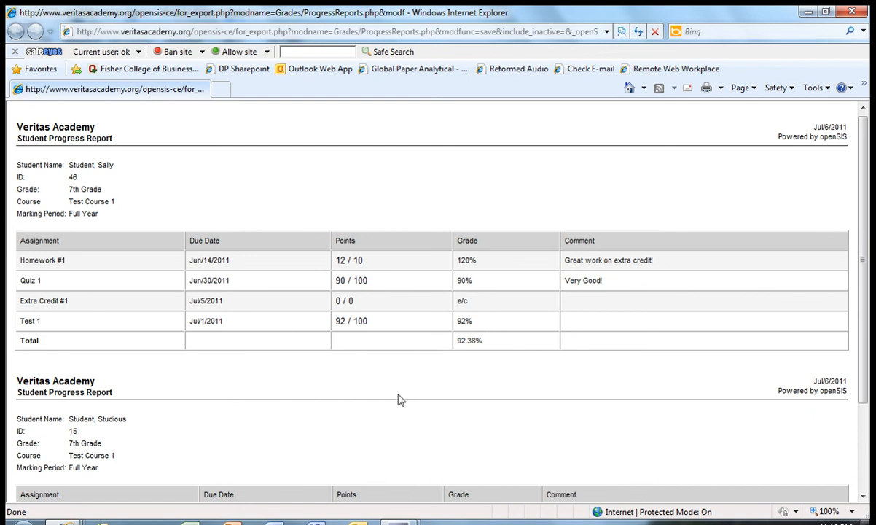
{"action": "left_click", "coordinate": [856, 11]}
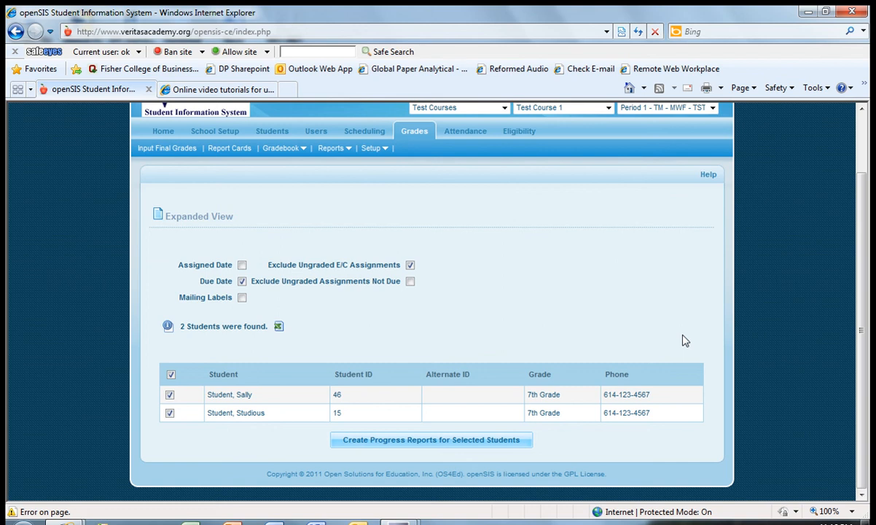
{"action": "scroll", "coordinate": [767, 292], "scroll_direction": "up", "scroll_amount": 2}
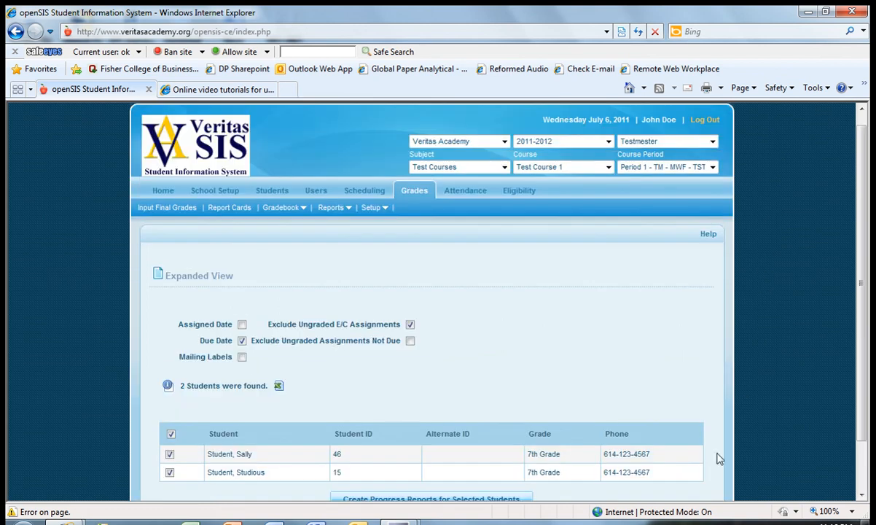
{"action": "mouse_move", "coordinate": [400, 520]}
{"action": "left_click", "coordinate": [360, 476]}
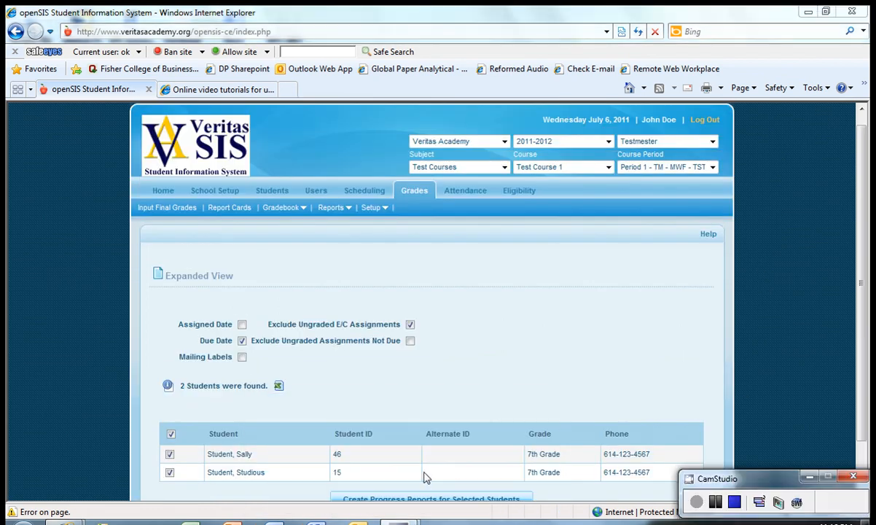